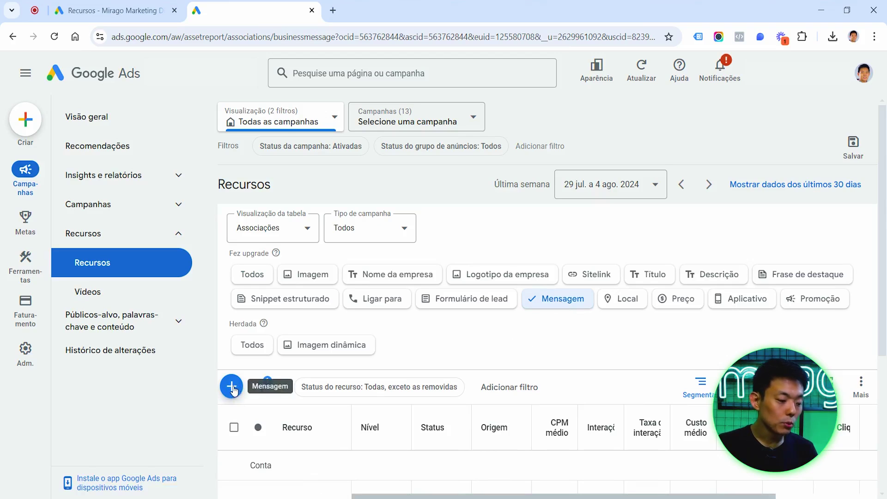
Start a new Mensagem asset and keep it at the Conta (account) level.
{"action": "left_click", "coordinate": [231, 386]}
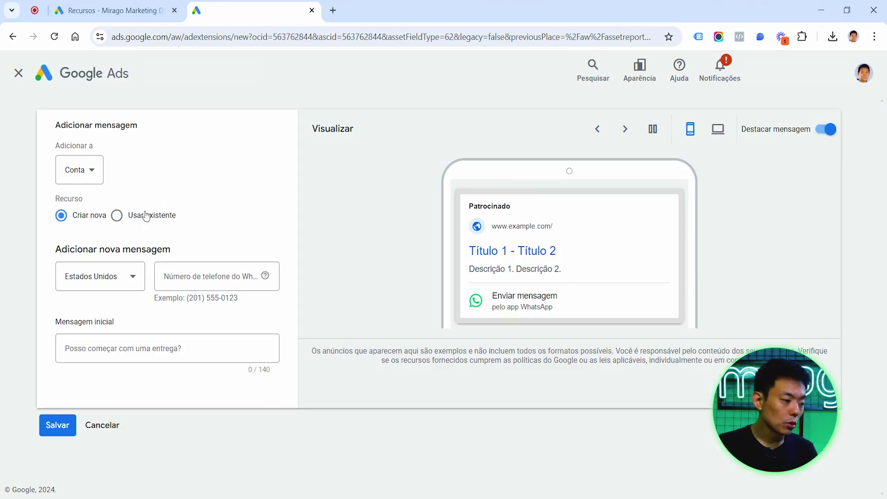
{"action": "left_click", "coordinate": [89, 176]}
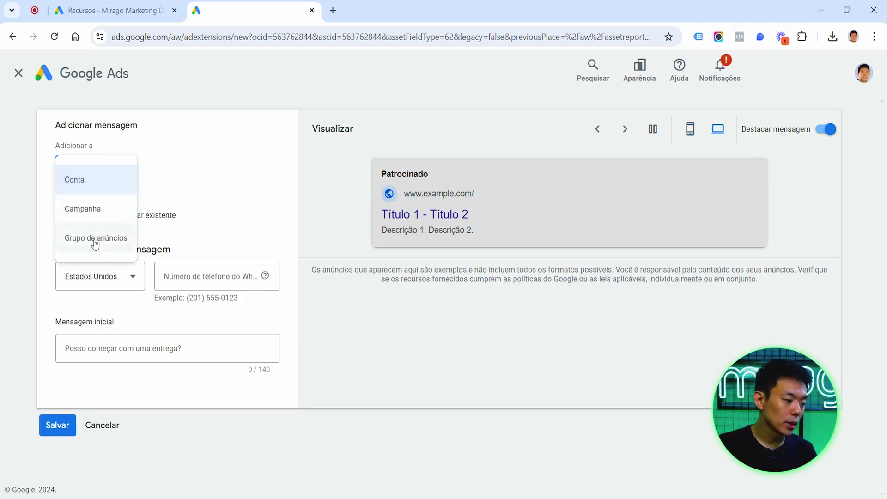
{"action": "left_click", "coordinate": [172, 180]}
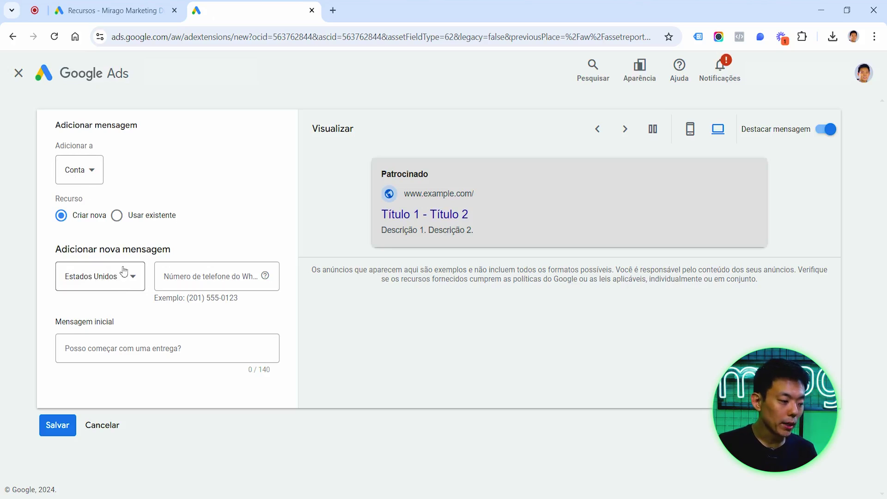
Set the message asset's phone number country to Brasil.
{"action": "left_click", "coordinate": [121, 283]}
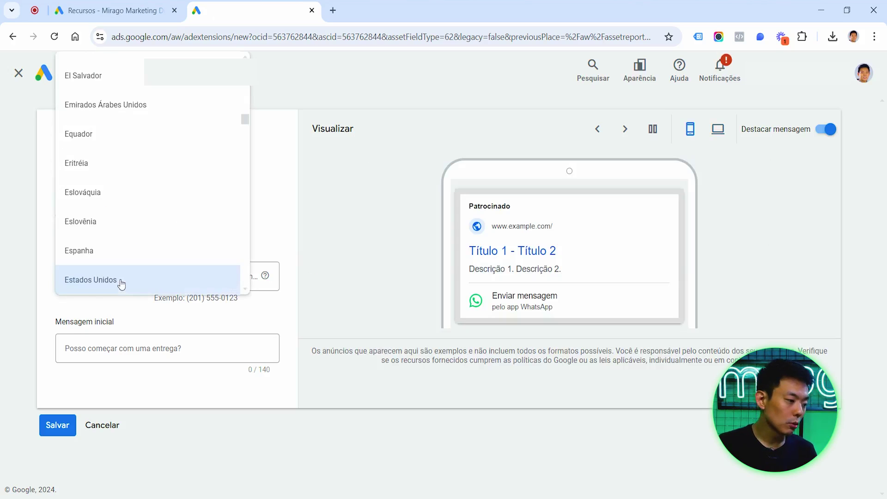
{"action": "scroll", "coordinate": [157, 200], "scroll_direction": "up", "scroll_amount": 10}
{"action": "scroll", "coordinate": [124, 206], "scroll_direction": "up", "scroll_amount": 3}
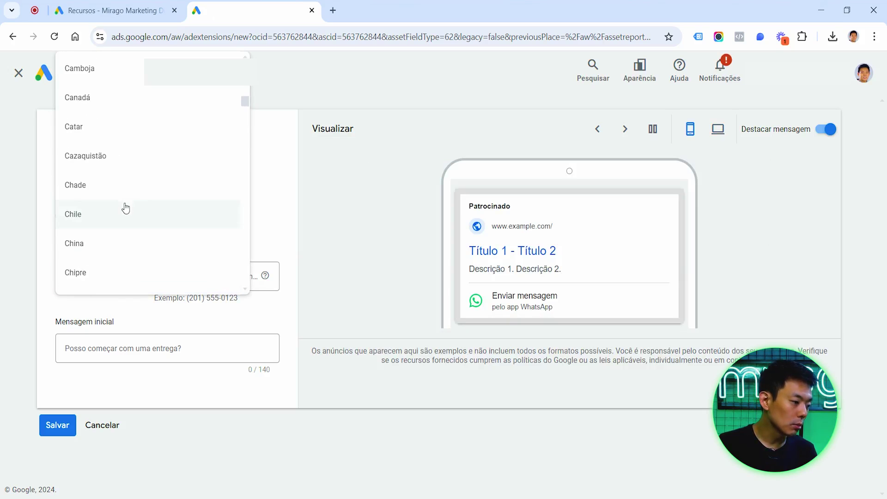
{"action": "scroll", "coordinate": [97, 134], "scroll_direction": "up", "scroll_amount": 5}
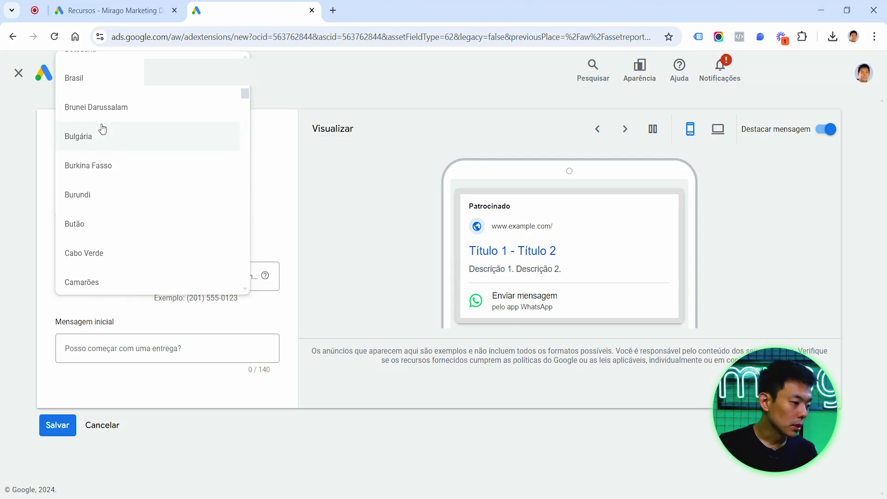
{"action": "scroll", "coordinate": [99, 111], "scroll_direction": "up", "scroll_amount": 1}
{"action": "left_click", "coordinate": [97, 88]}
Enter the WhatsApp phone number and move on to the initial message and mobile preview.
{"action": "left_click", "coordinate": [196, 276]}
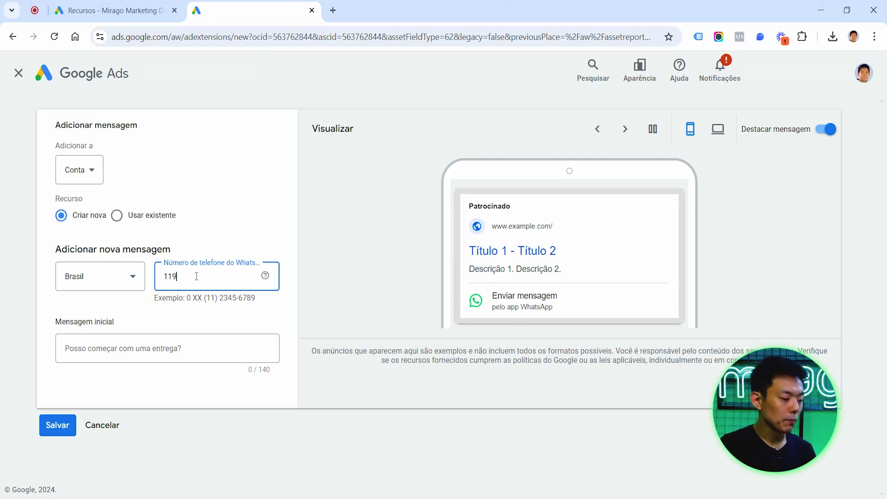
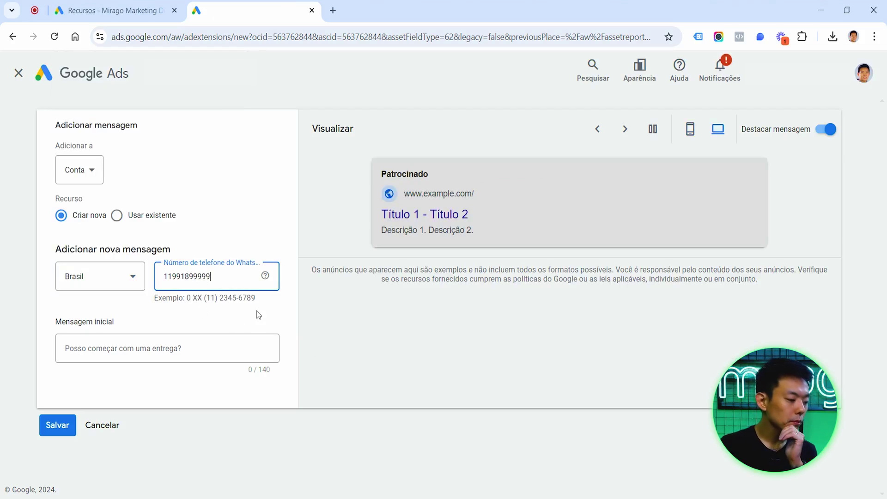
{"action": "left_click", "coordinate": [257, 310]}
{"action": "left_click", "coordinate": [117, 357]}
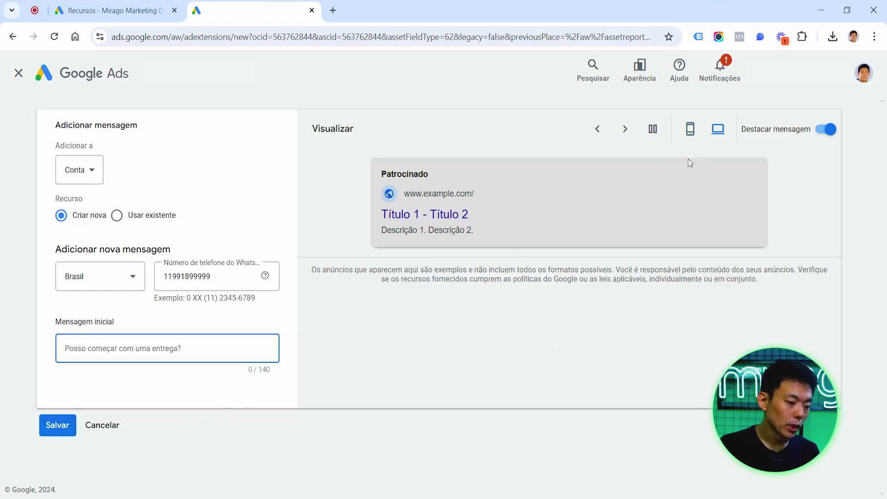
{"action": "left_click", "coordinate": [694, 132]}
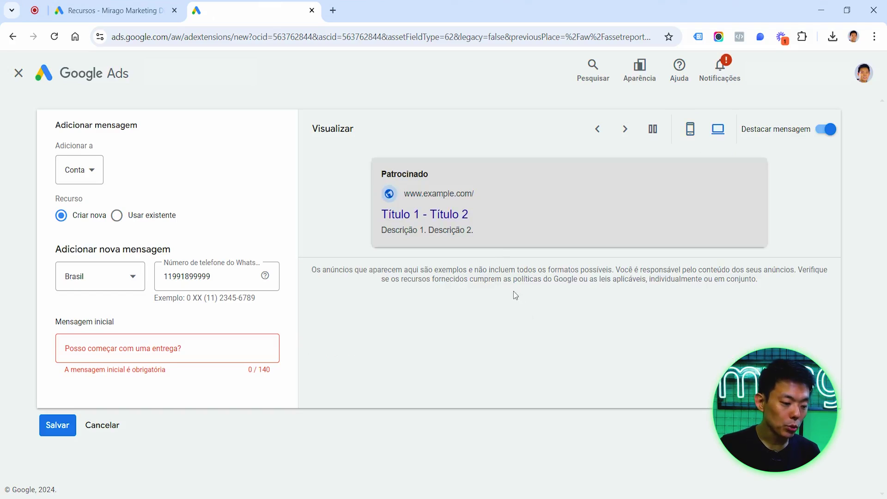
Pause the mobile ad preview and enter the initial message 'Olá, gostaria de saber mais'.
{"action": "left_click", "coordinate": [682, 130]}
{"action": "left_click", "coordinate": [652, 129]}
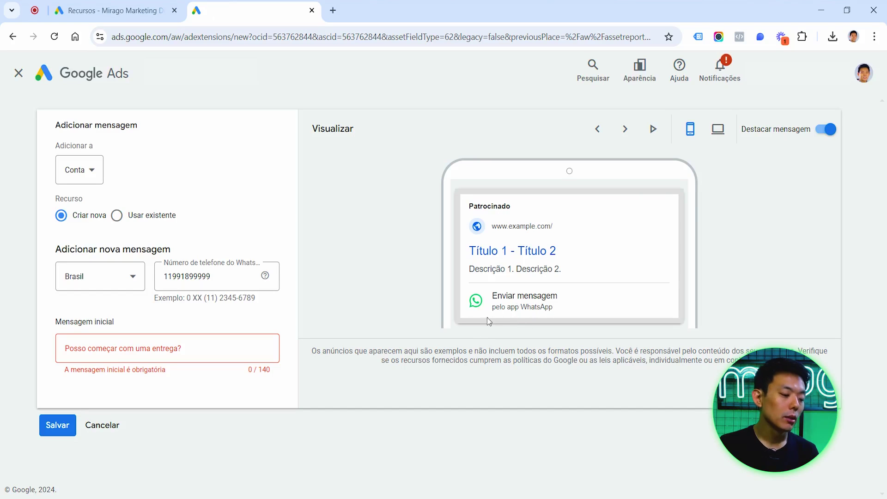
{"action": "left_click", "coordinate": [209, 350]}
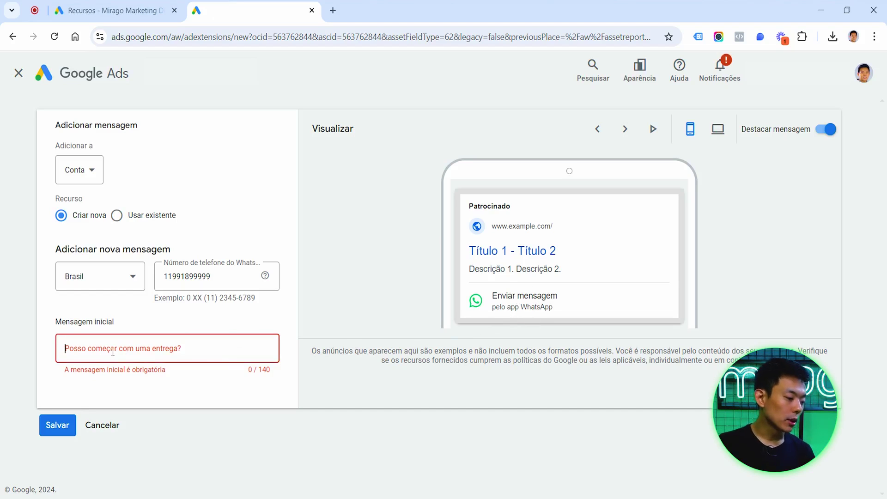
{"action": "type", "text": "Olá, gostaria de saber mais"}
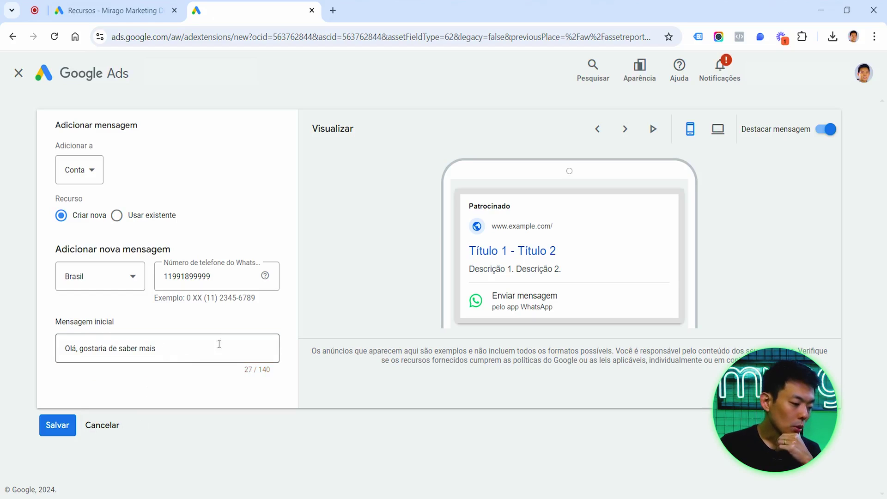
Save the account-level WhatsApp message asset with its Brasil number and greeting.
{"action": "left_click", "coordinate": [58, 424]}
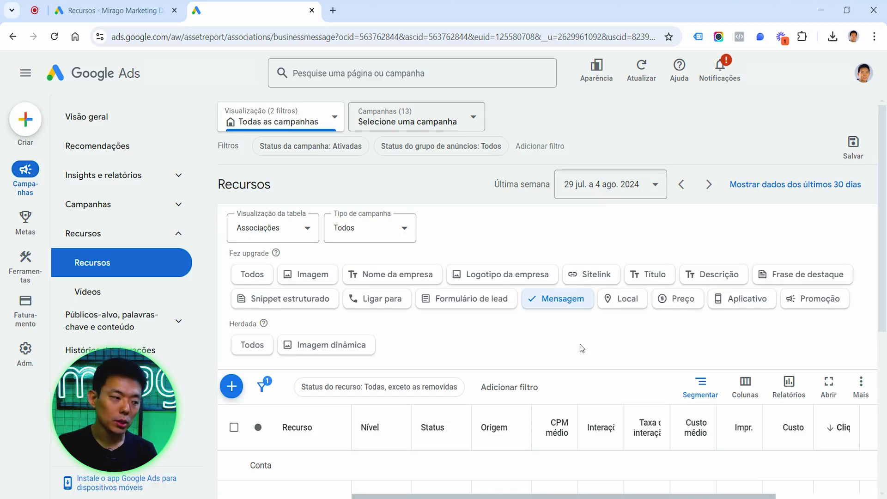
Open Metas > Conversões Resumo and scroll down to the Lead de mensagens goal.
{"action": "left_click", "coordinate": [26, 226]}
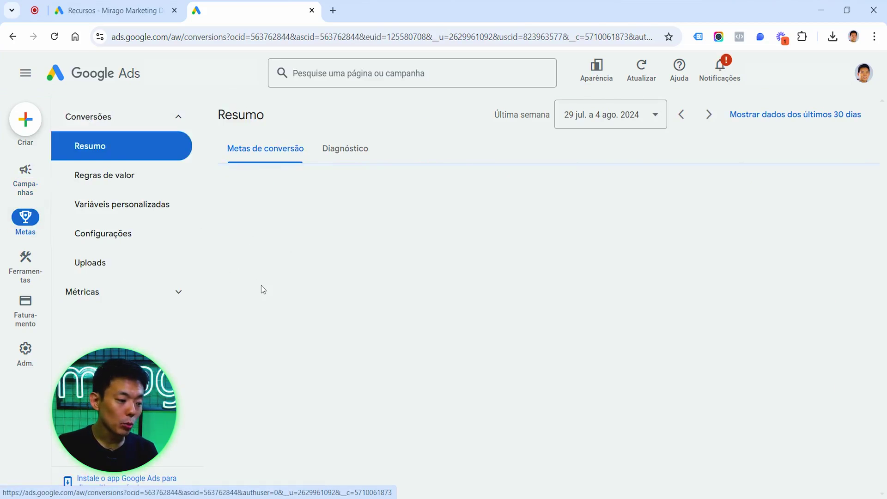
{"action": "scroll", "coordinate": [256, 307], "scroll_direction": "down", "scroll_amount": 1}
{"action": "scroll", "coordinate": [254, 313], "scroll_direction": "down", "scroll_amount": 13}
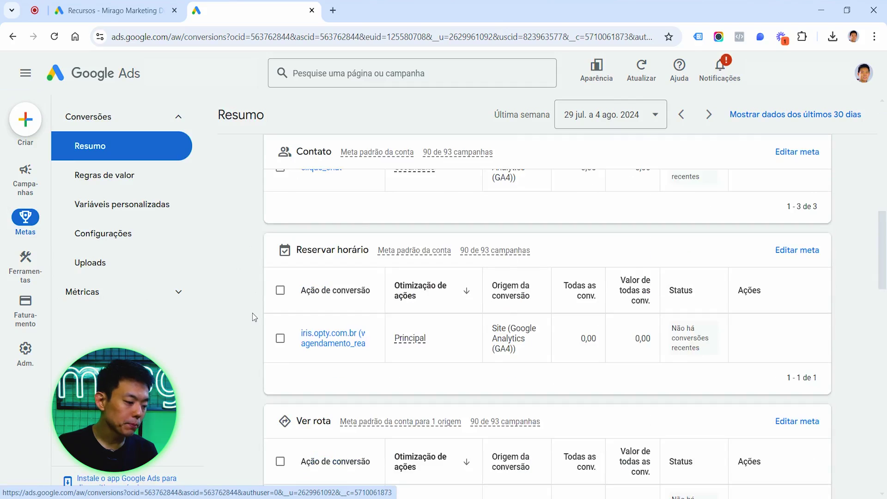
{"action": "scroll", "coordinate": [252, 312], "scroll_direction": "down", "scroll_amount": 5}
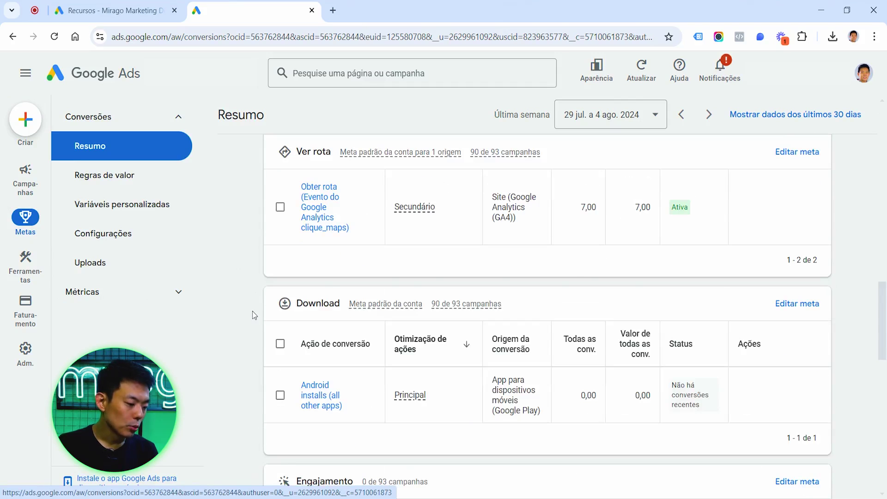
{"action": "scroll", "coordinate": [252, 311], "scroll_direction": "down", "scroll_amount": 5}
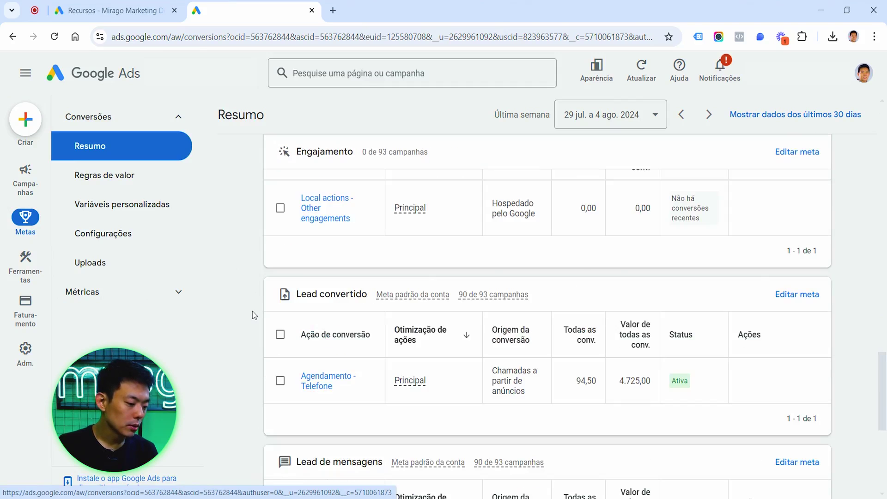
{"action": "scroll", "coordinate": [252, 311], "scroll_direction": "down", "scroll_amount": 3}
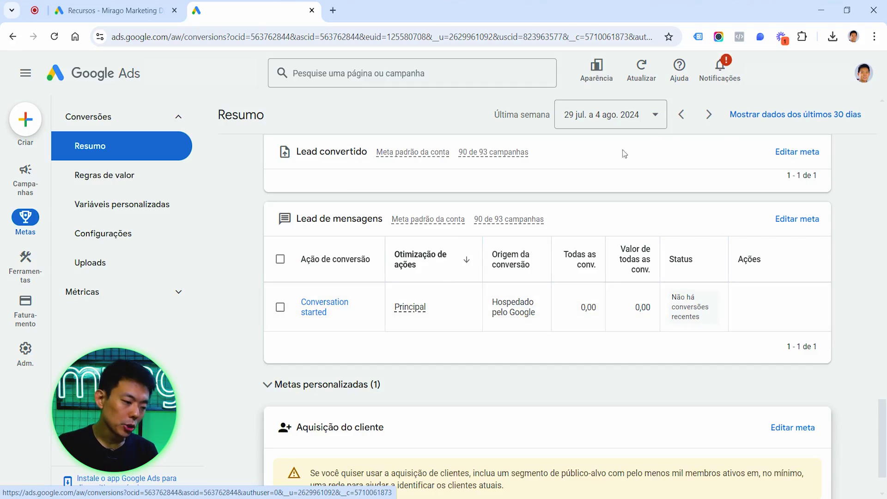
Set the conversions summary date range to 1 Jan – 31 Jul 2024 and apply it.
{"action": "left_click", "coordinate": [642, 119]}
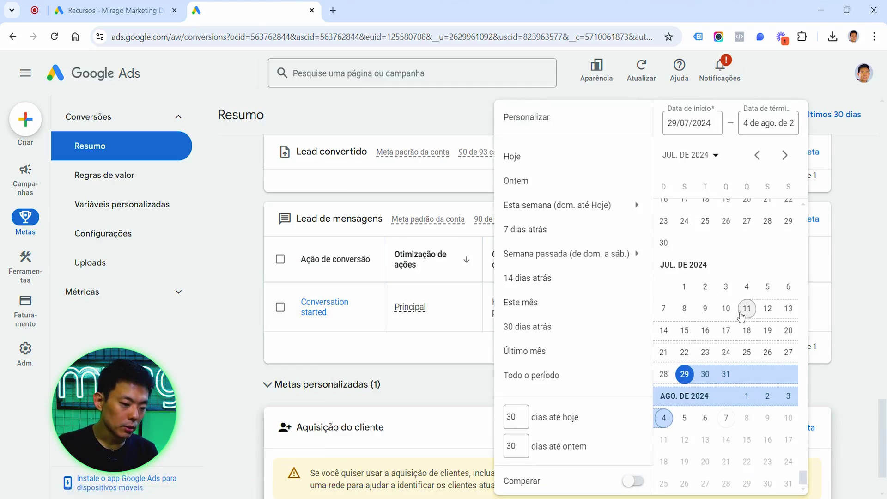
{"action": "scroll", "coordinate": [734, 318], "scroll_direction": "up", "scroll_amount": 6}
{"action": "scroll", "coordinate": [740, 322], "scroll_direction": "up", "scroll_amount": 8}
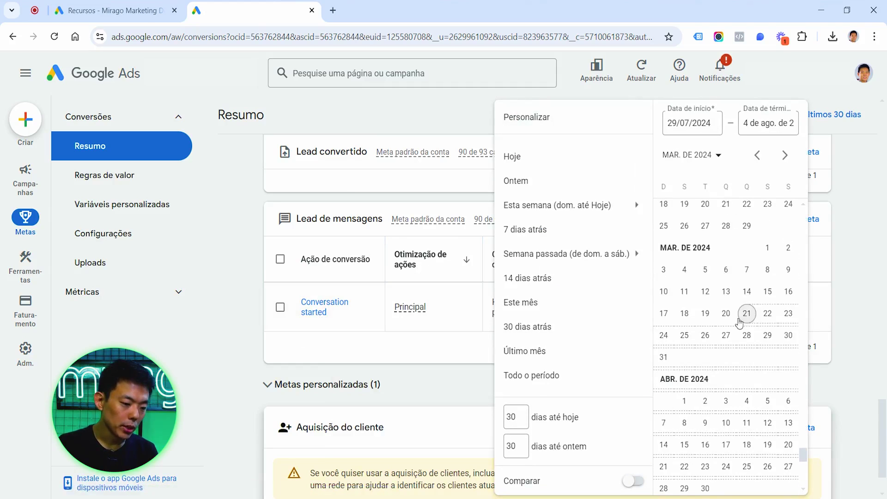
{"action": "left_click", "coordinate": [684, 393]}
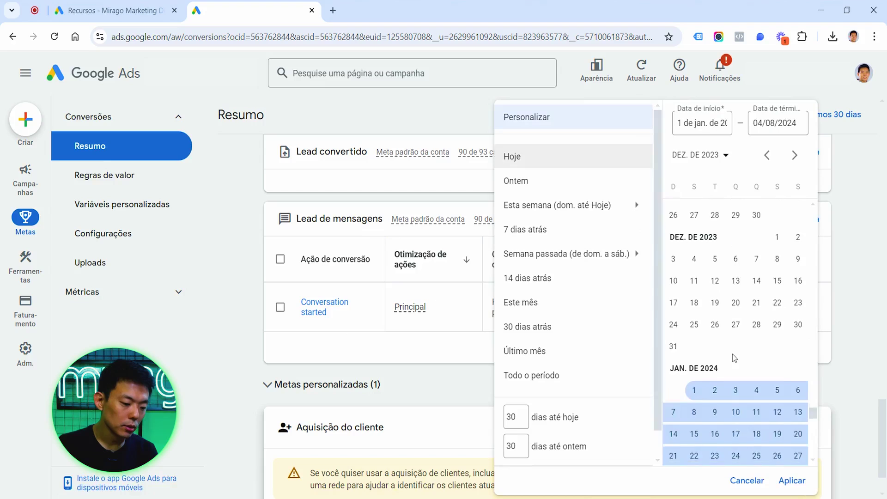
{"action": "scroll", "coordinate": [733, 357], "scroll_direction": "down", "scroll_amount": 10}
{"action": "scroll", "coordinate": [733, 356], "scroll_direction": "down", "scroll_amount": 2}
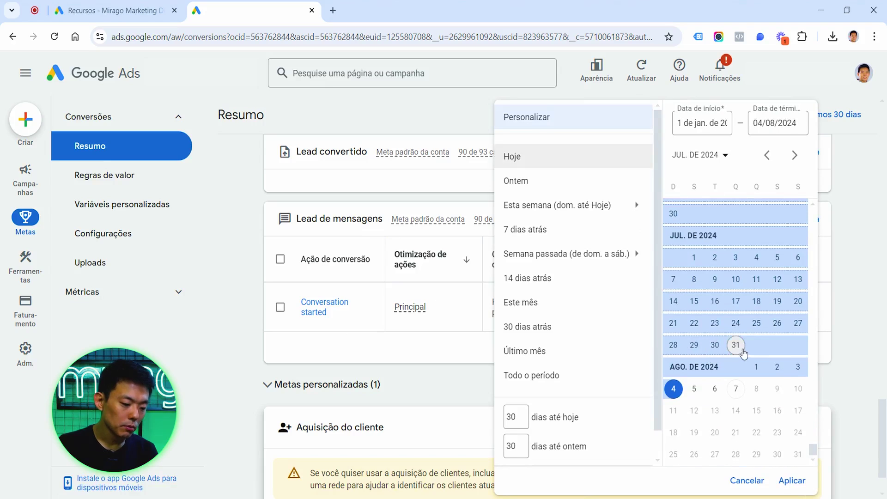
{"action": "left_click", "coordinate": [735, 345]}
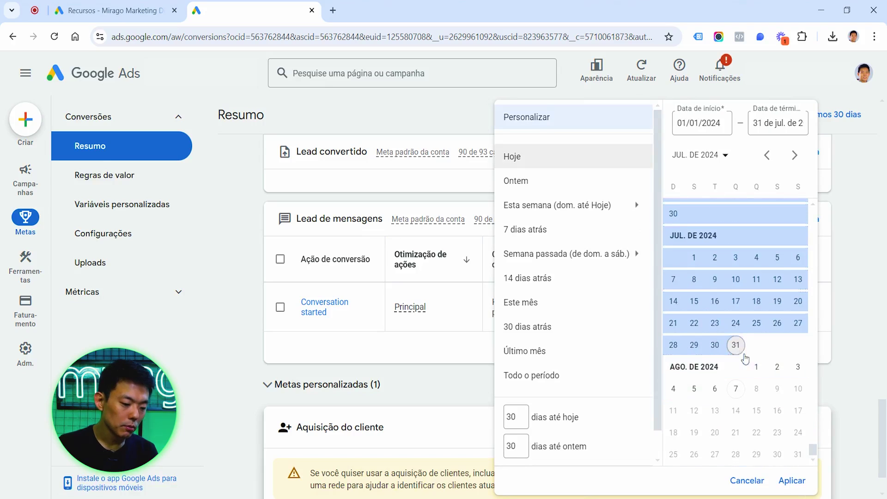
{"action": "left_click", "coordinate": [855, 386]}
{"action": "scroll", "coordinate": [831, 351], "scroll_direction": "down", "scroll_amount": 1}
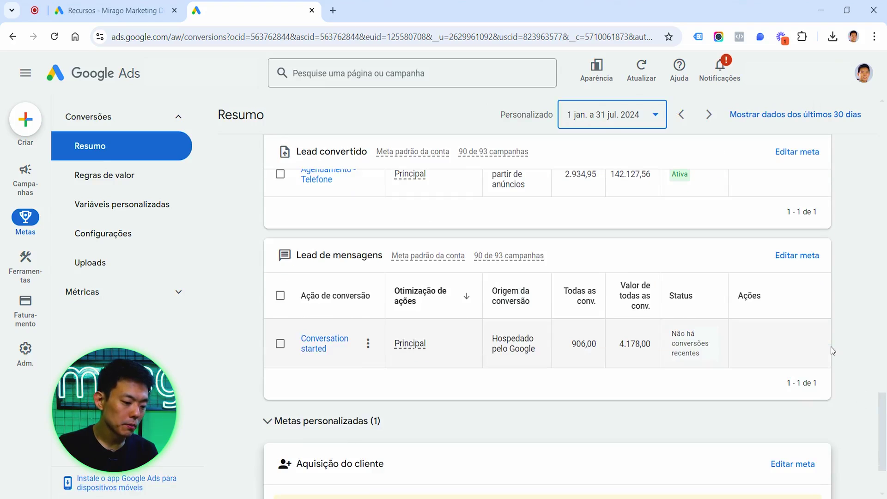